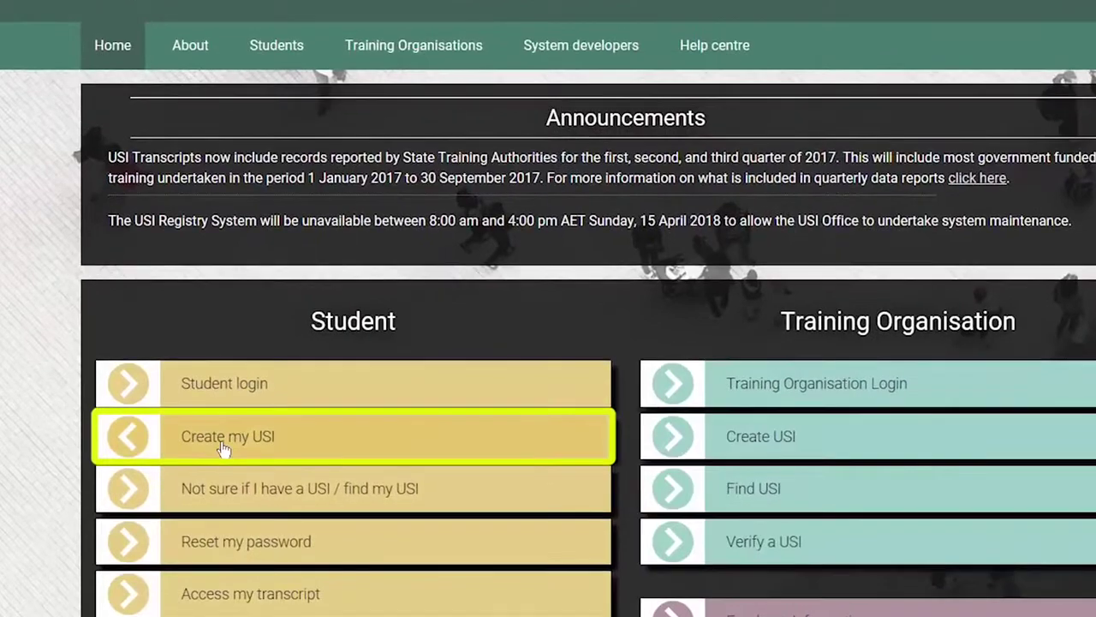
Step: Start a new USI as an Australian student using an Australian Driver's Licence as ID
left_click(222, 450)
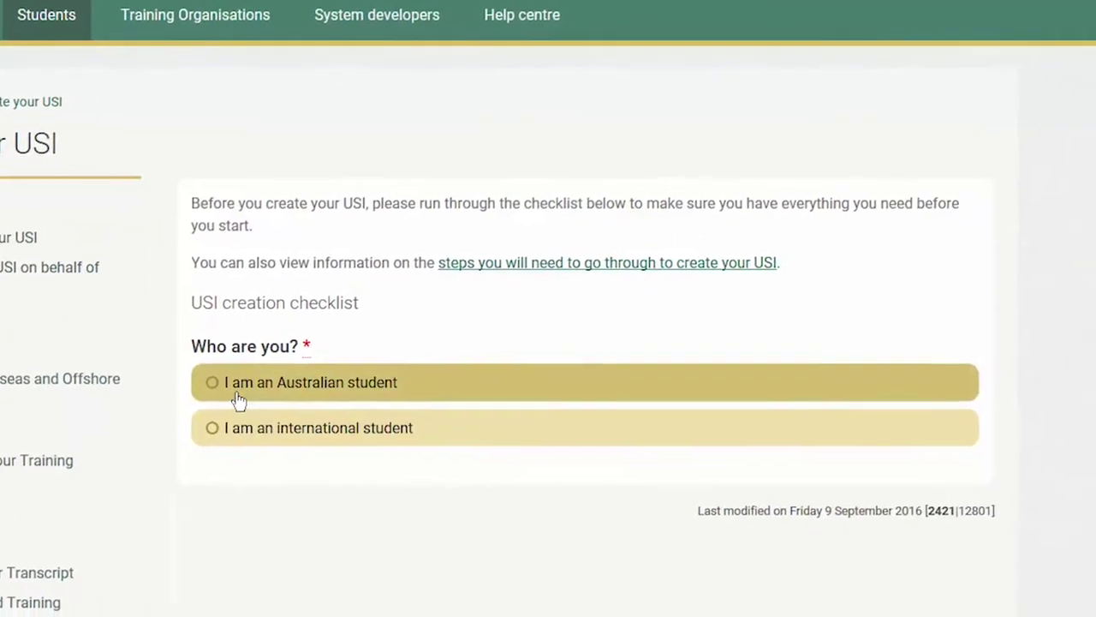
left_click(239, 400)
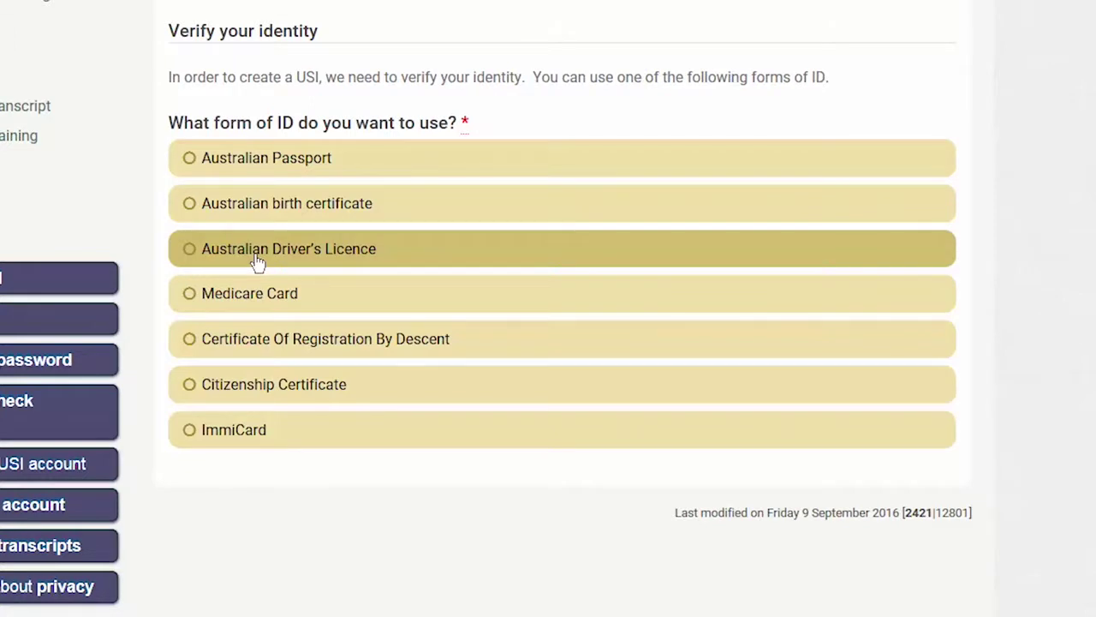
left_click(259, 263)
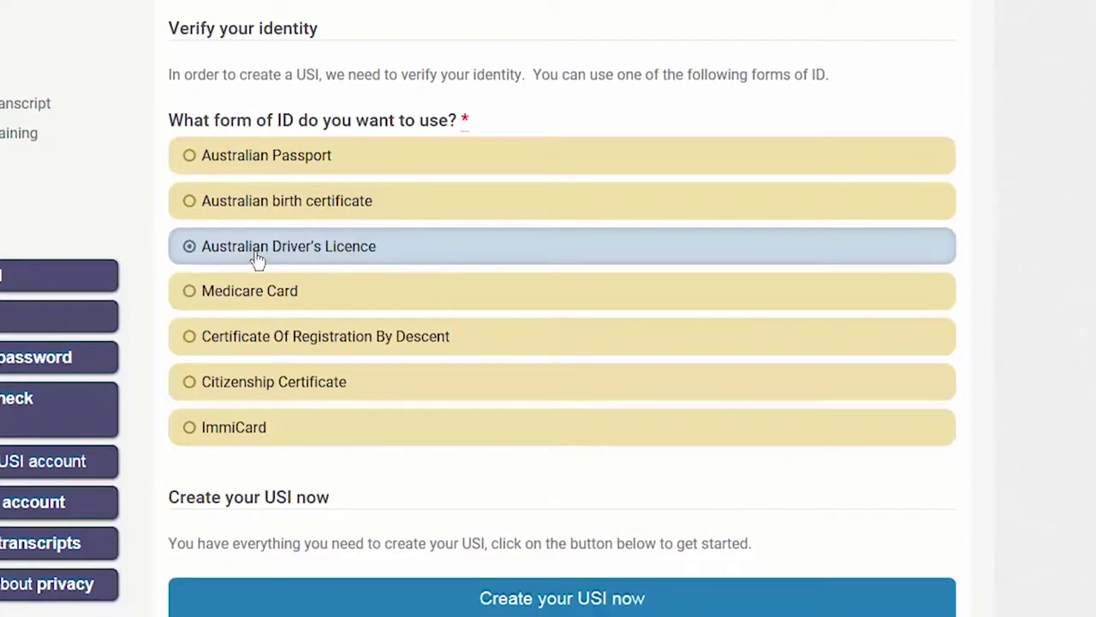
scroll(340, 434, "down", 2)
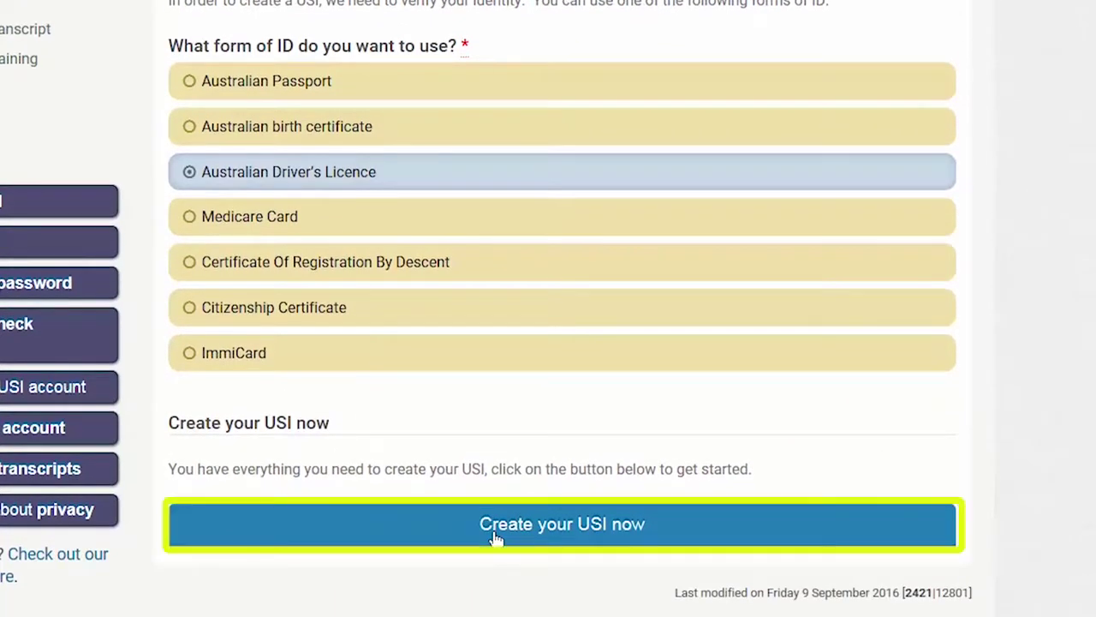
left_click(495, 538)
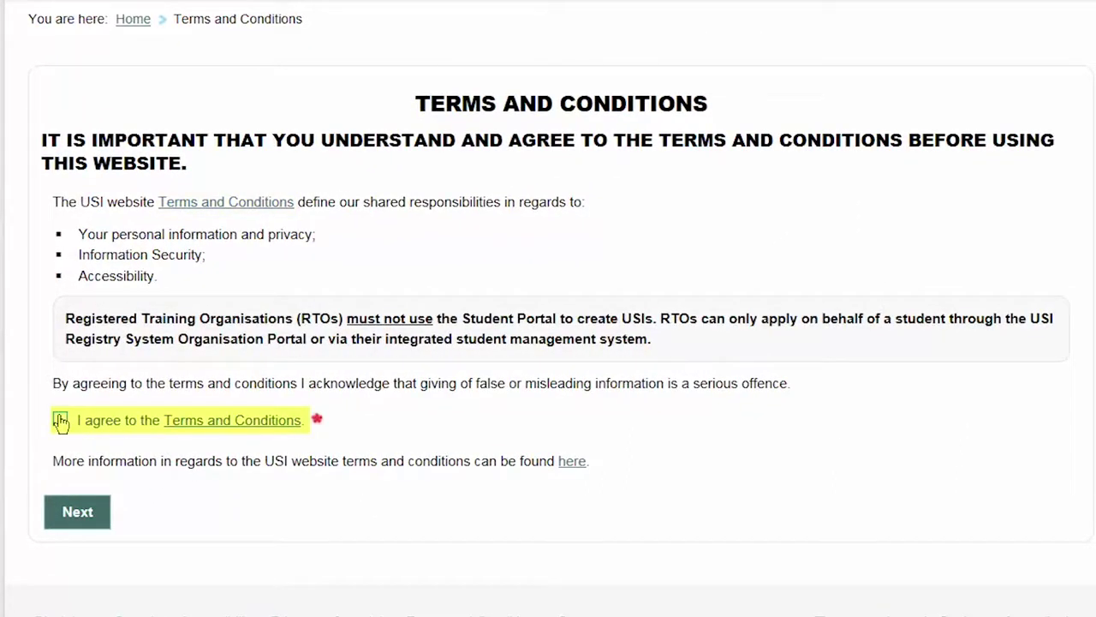
Step: Agree to the Terms and Conditions and start a new USI application
left_click(72, 511)
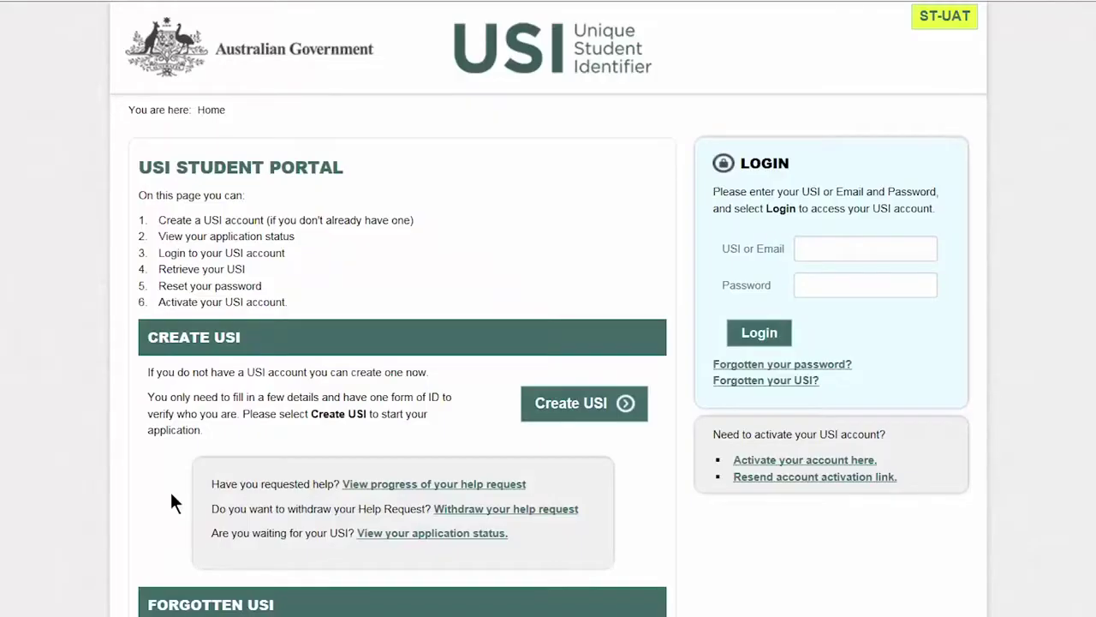
left_click(543, 414)
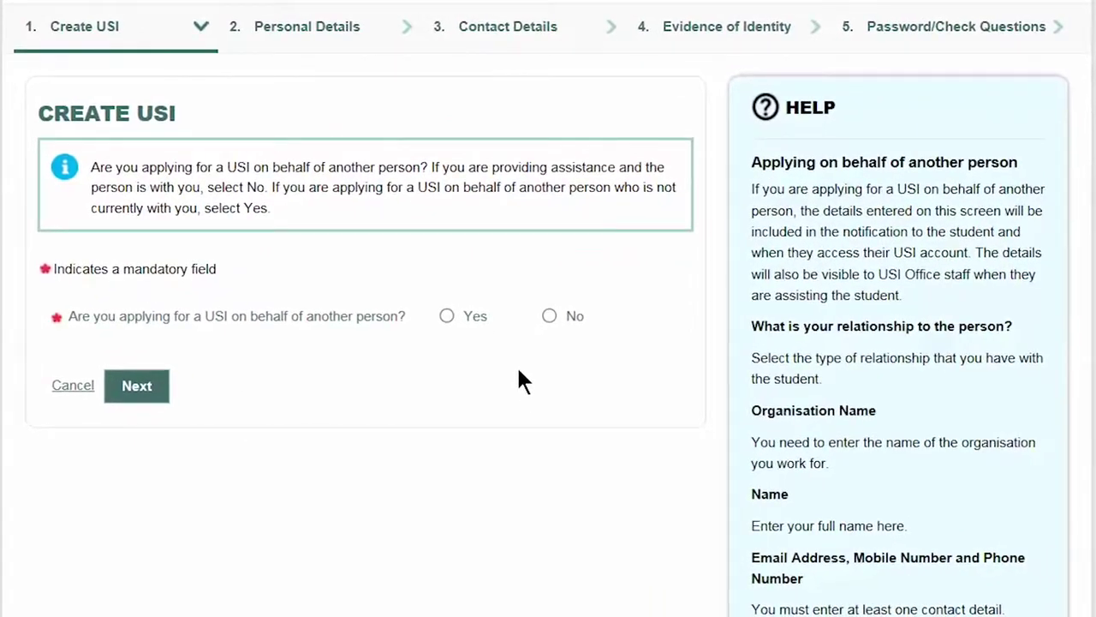
Step: Answer No to applying on someone else's behalf and continue to Personal Details
left_click(549, 316)
left_click(138, 390)
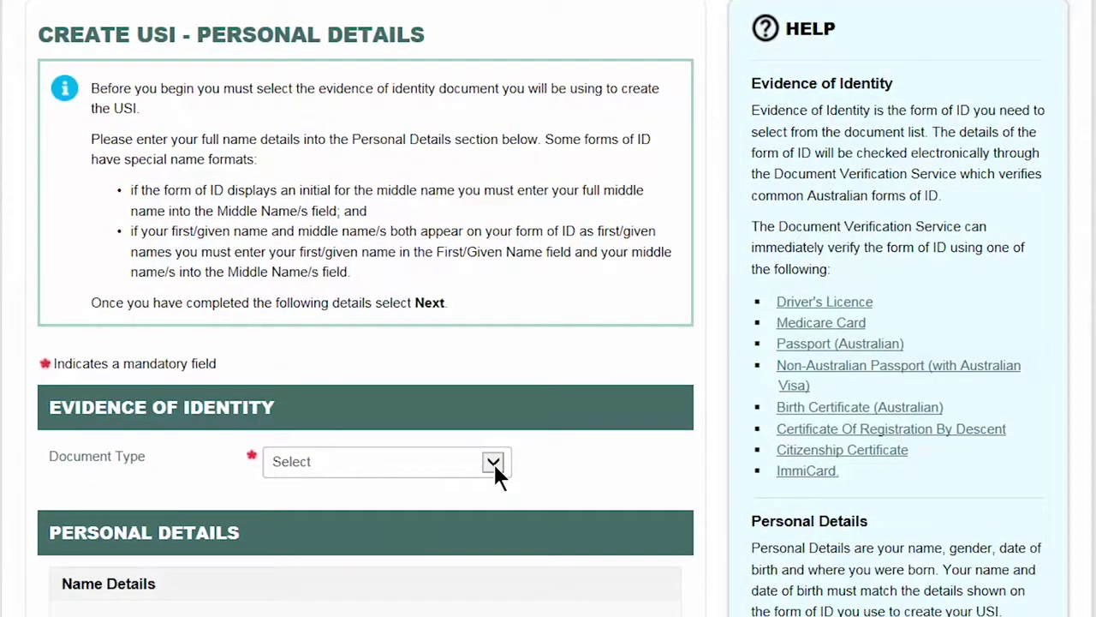
Step: Select Driver's Licence as identity document, ACT as issuing state, and enter the licence number
left_click(494, 467)
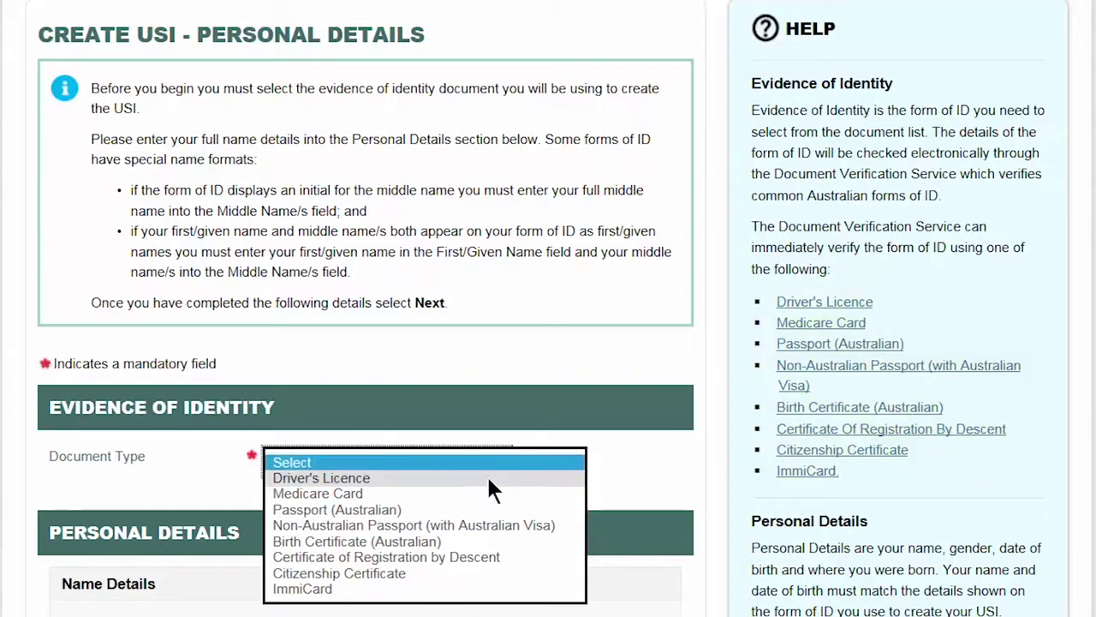
left_click(489, 479)
scroll(604, 498, "down", 3)
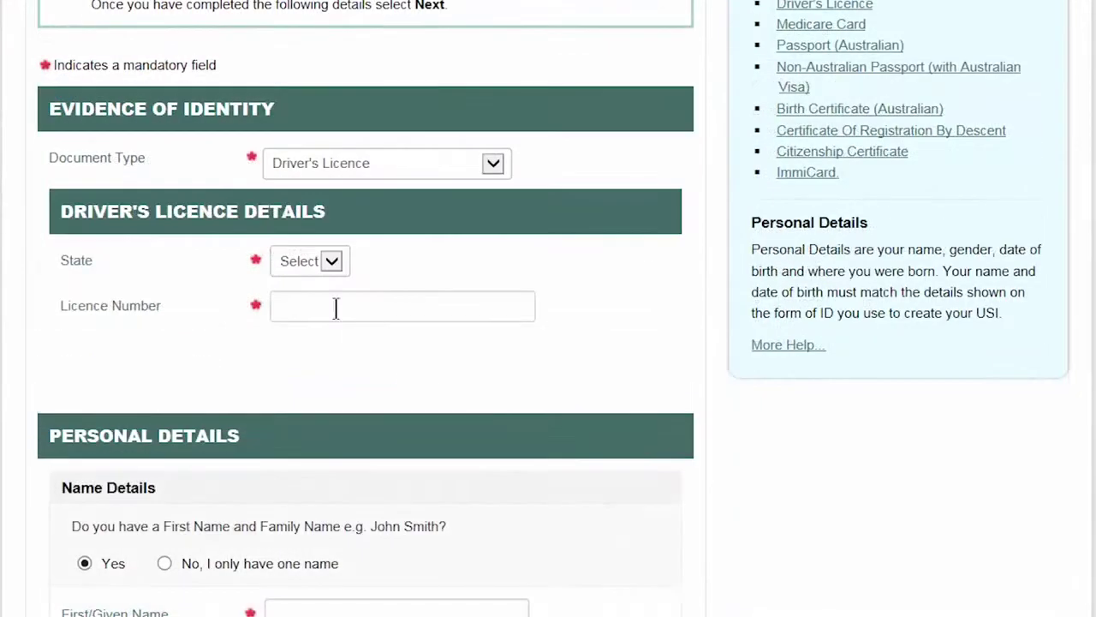
left_click(323, 261)
left_click(320, 272)
left_click(318, 313)
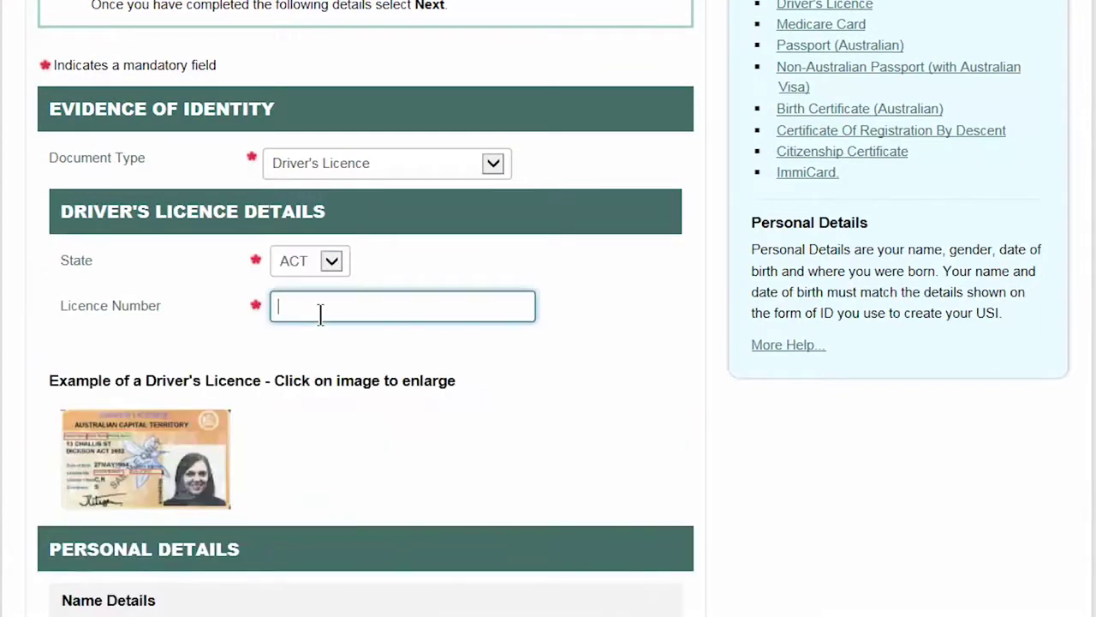
type("111111")
scroll(432, 377, "down", 5)
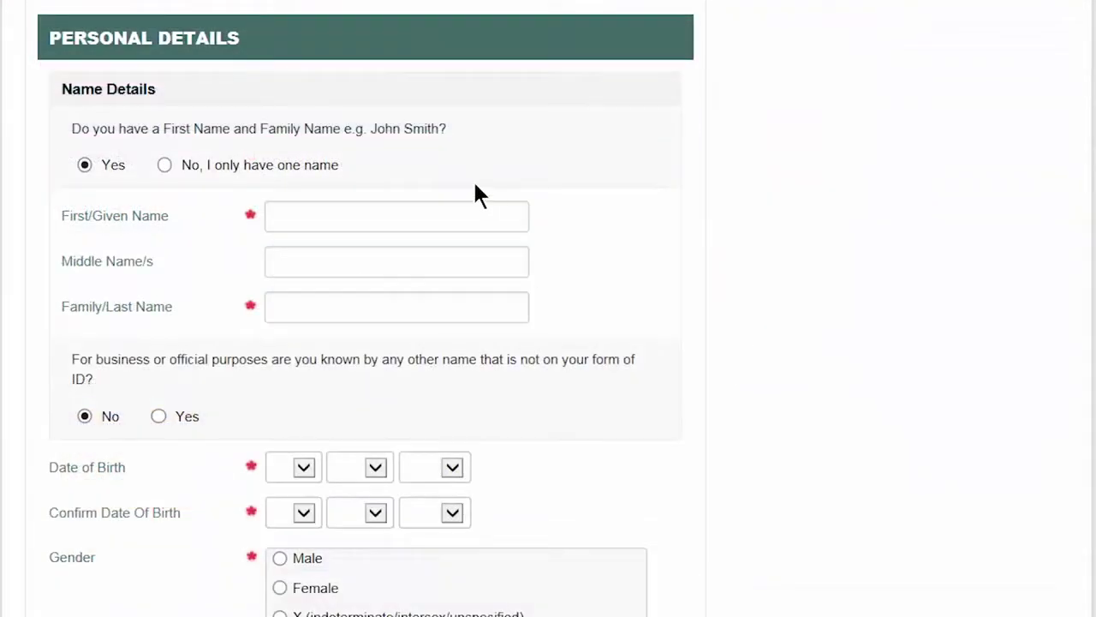
Step: Enter the student's given and family names, leaving 'known by another name' answered No
left_click(409, 210)
type("J")
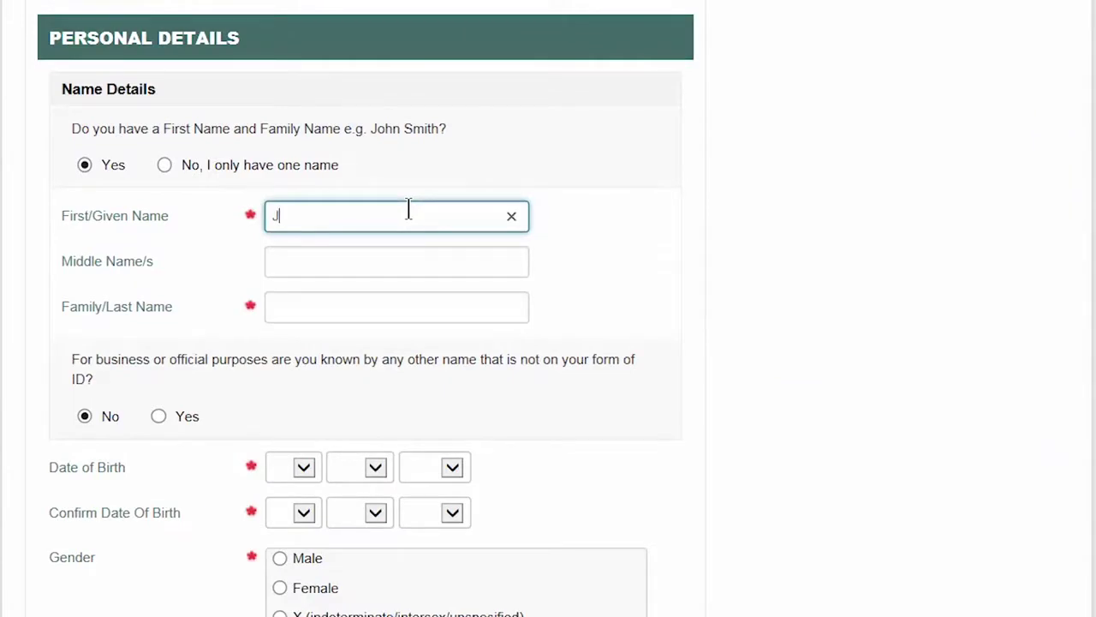
type("ayne")
key("Tab")
key("Tab")
type("Cit")
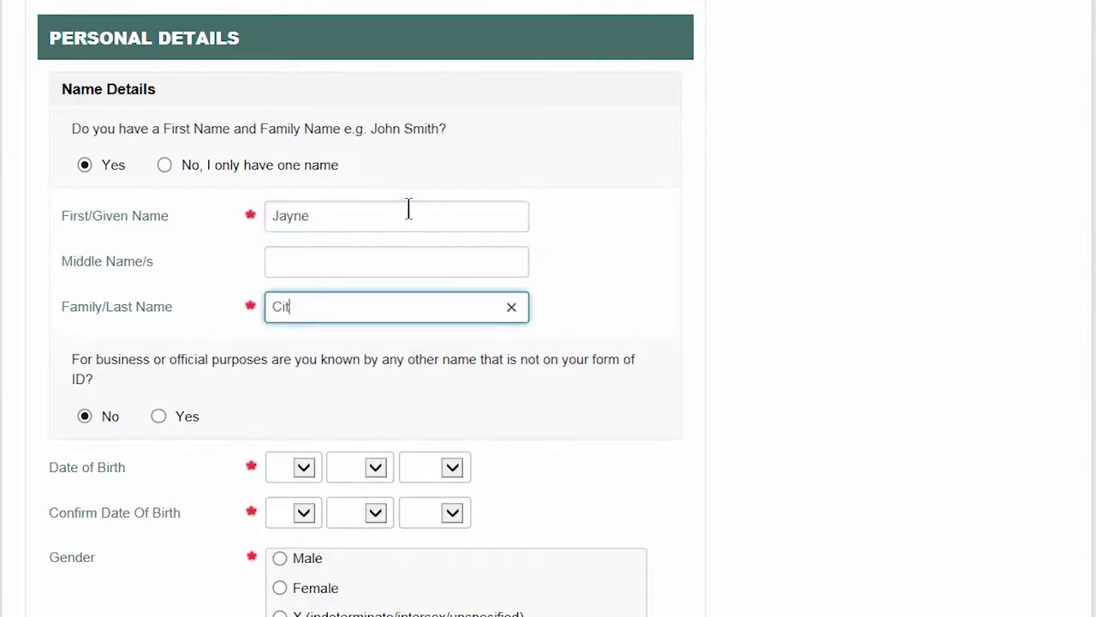
type("izen")
scroll(617, 423, "down", 2)
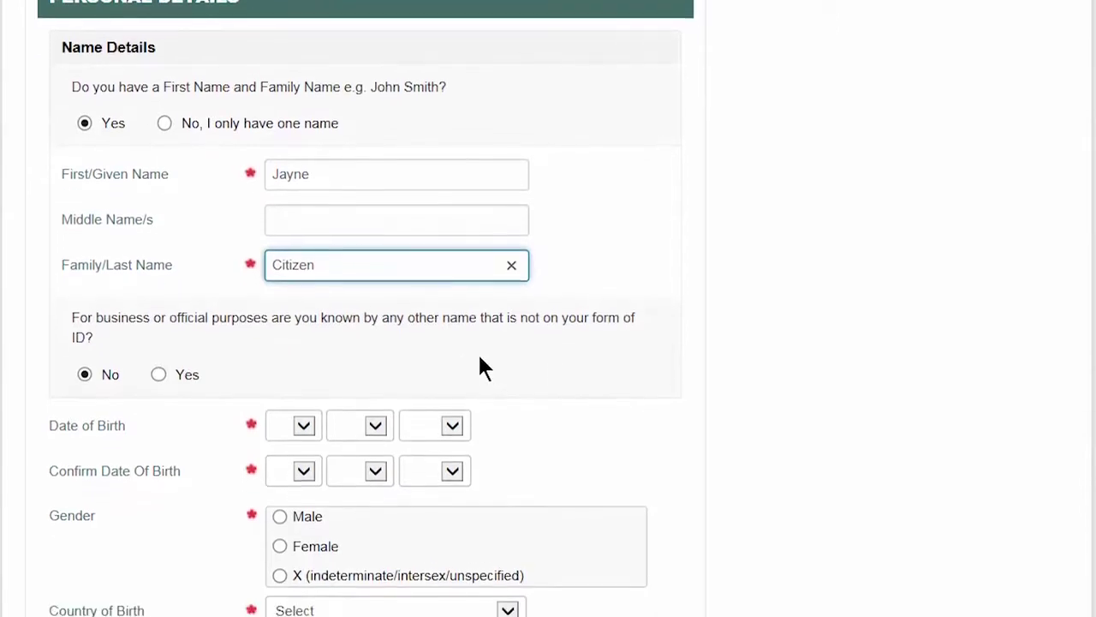
scroll(394, 332, "down", 3)
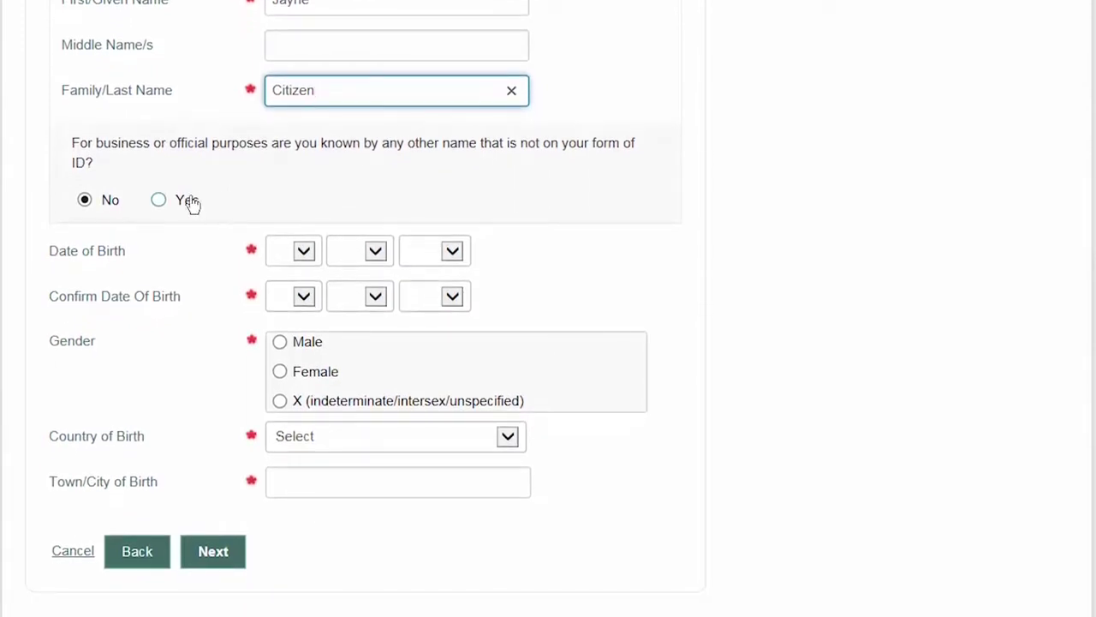
left_click(190, 202)
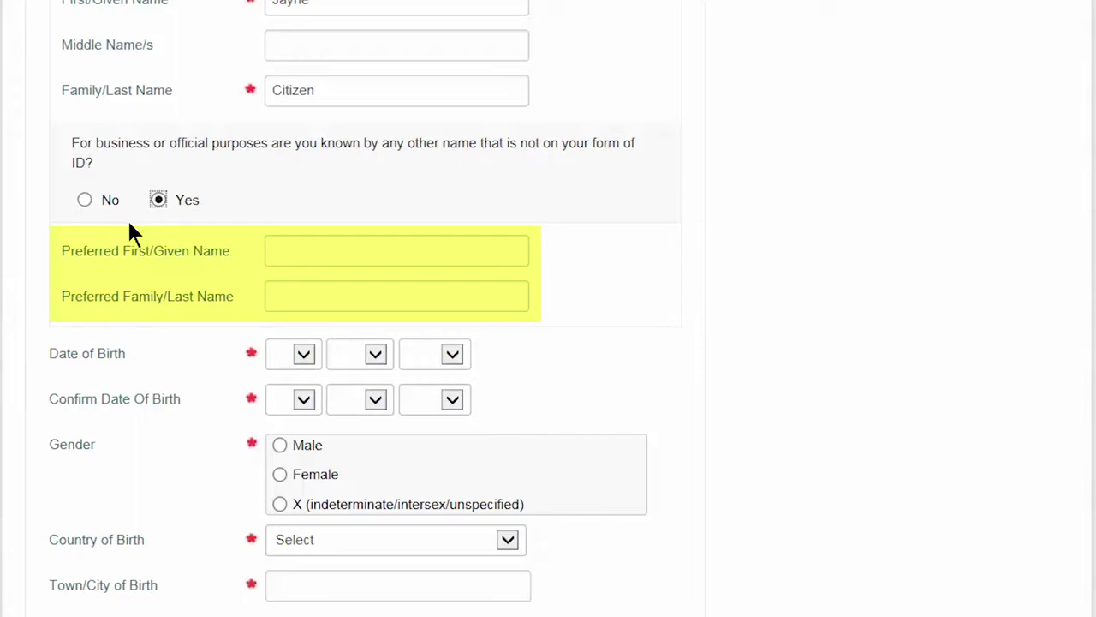
left_click(107, 206)
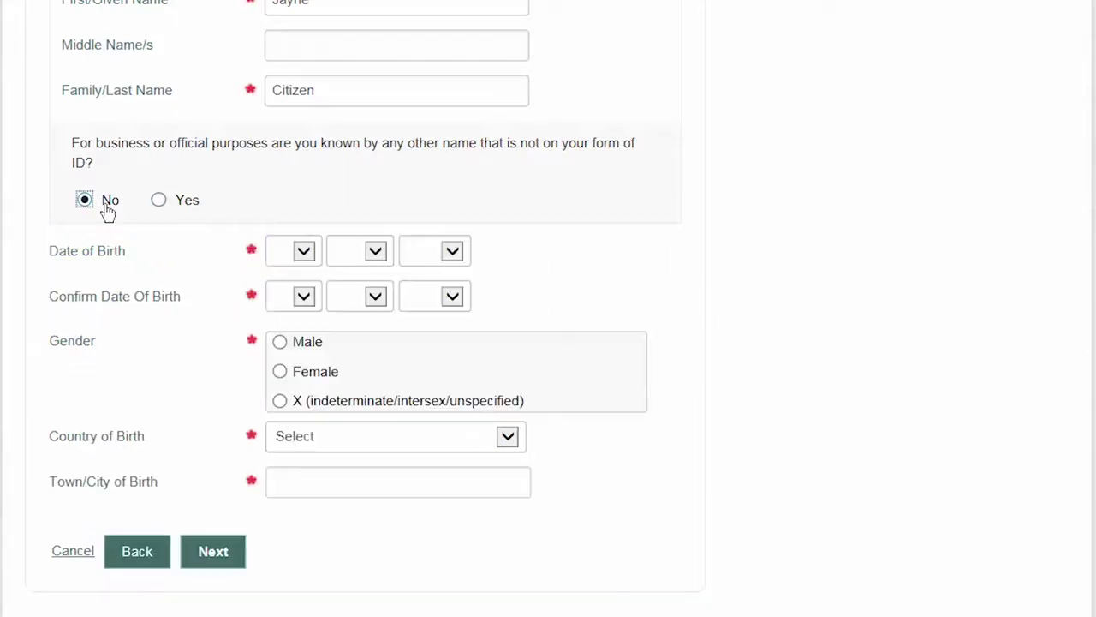
Step: Enter 1 January 2001 in both the date of birth and its confirmation fields
left_click(271, 247)
key("1")
key("Tab")
key("j")
key("Tab")
type("2008")
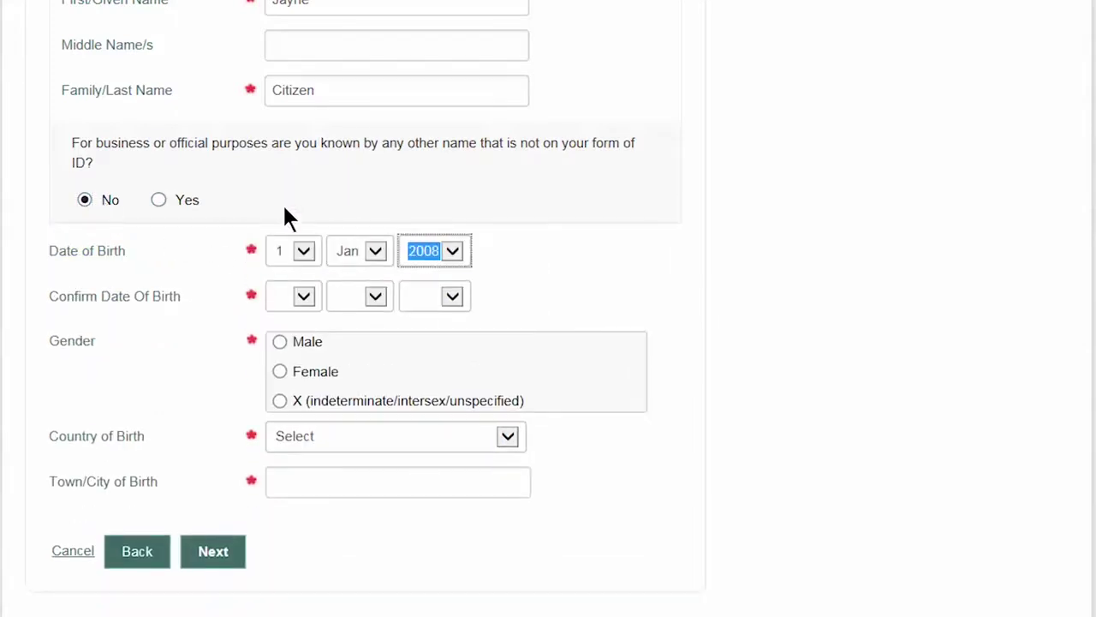
type("1")
key("Tab")
key("1")
key("Tab")
key("j")
key("Tab")
type("2001")
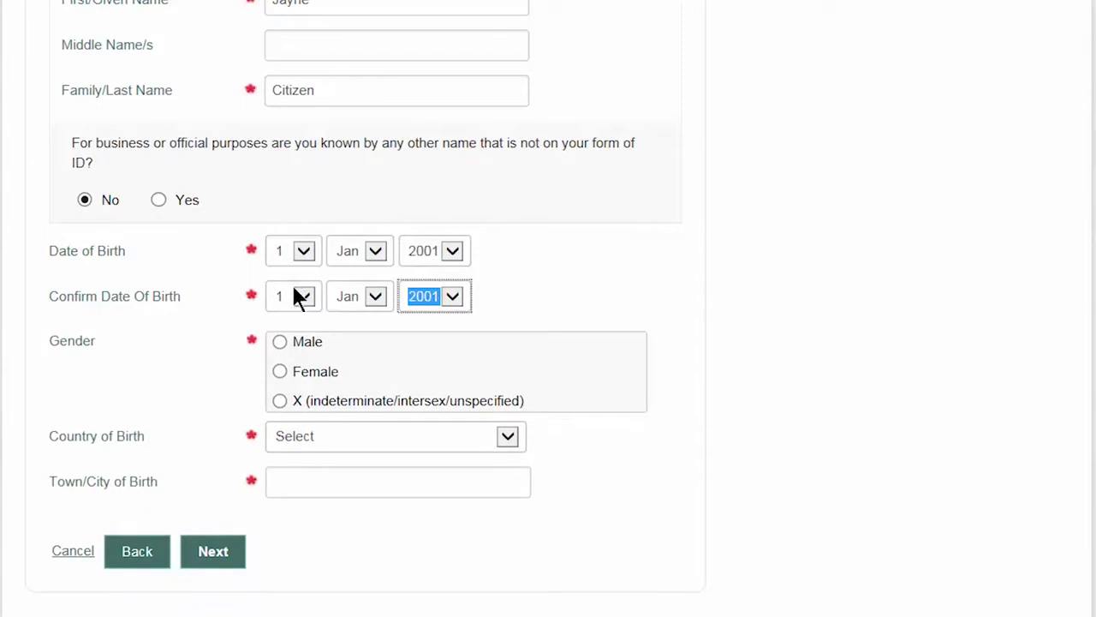
Step: Set gender Female, country of birth Australia and the town of birth, then continue
left_click(287, 372)
left_click(305, 442)
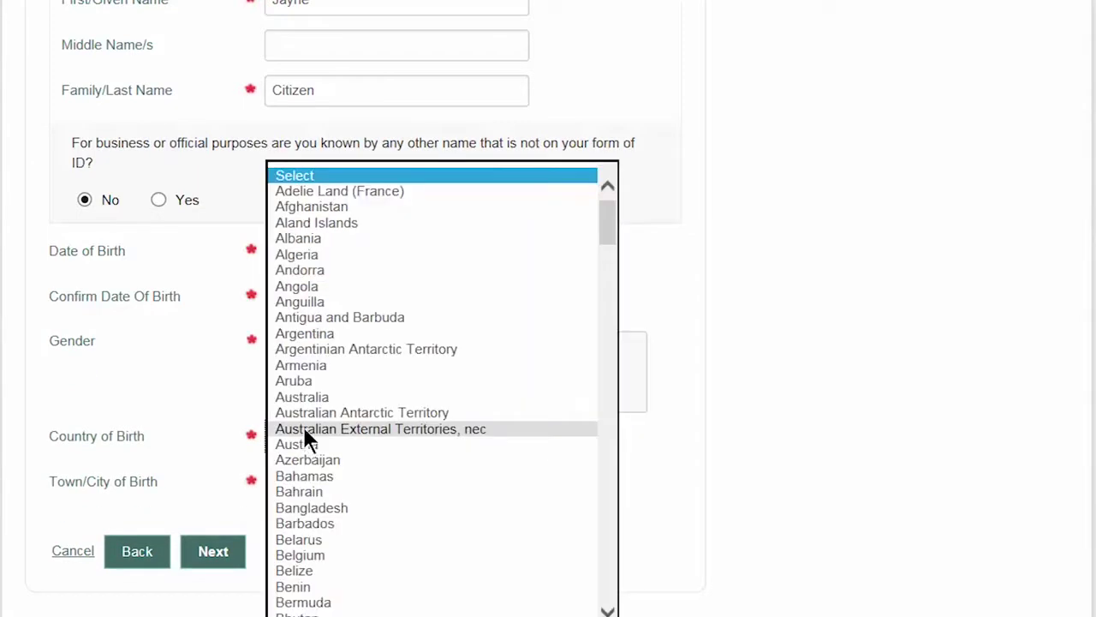
left_click(302, 396)
left_click(304, 485)
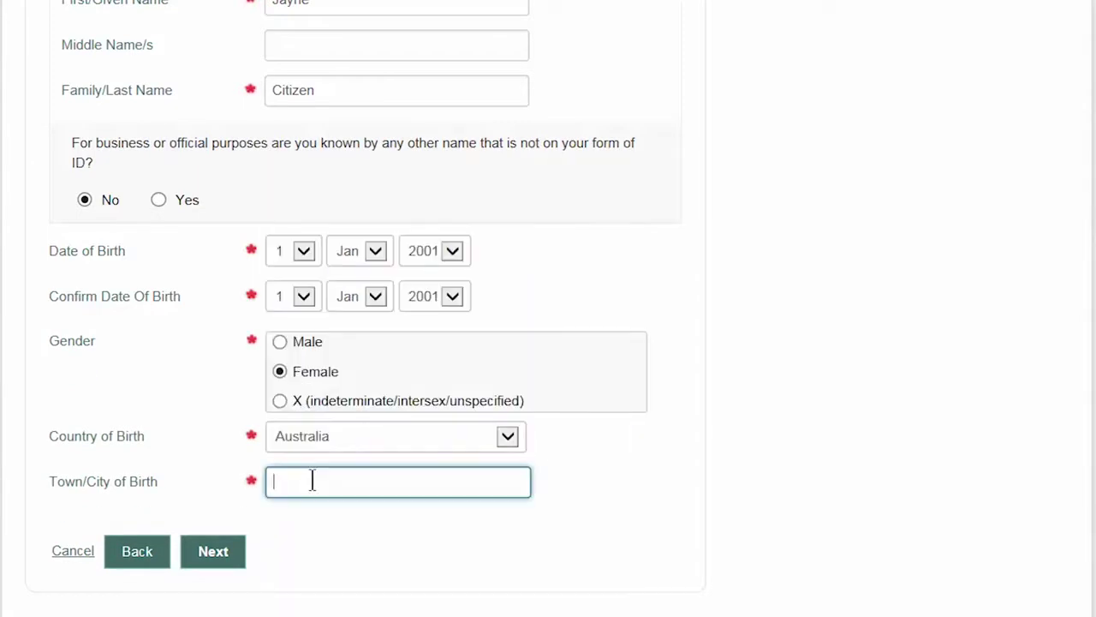
type("chifley")
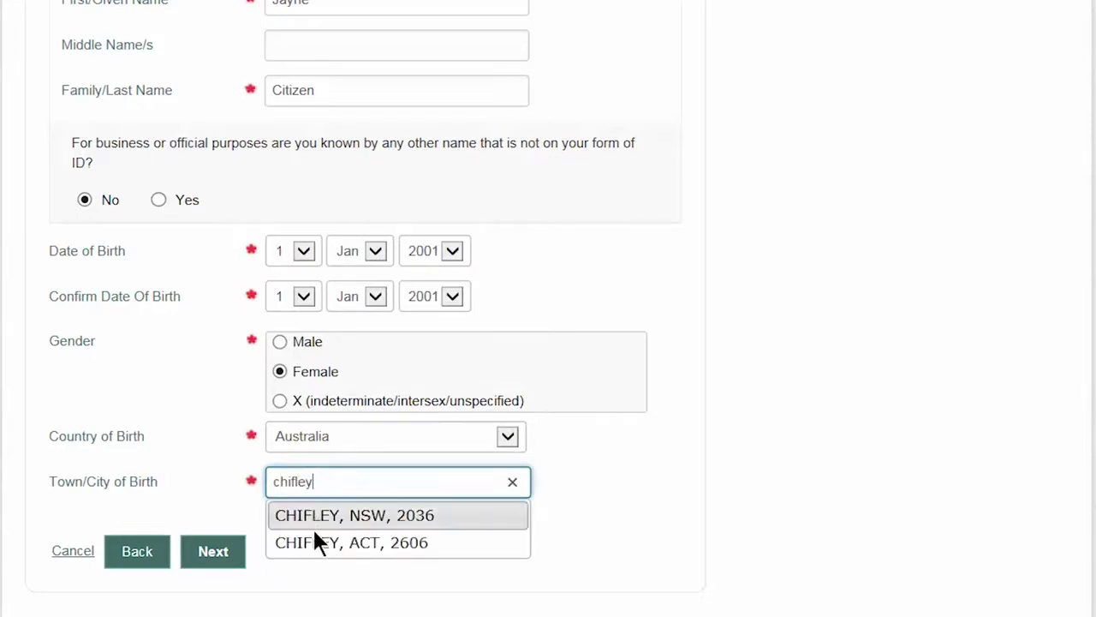
left_click(312, 526)
left_click(213, 552)
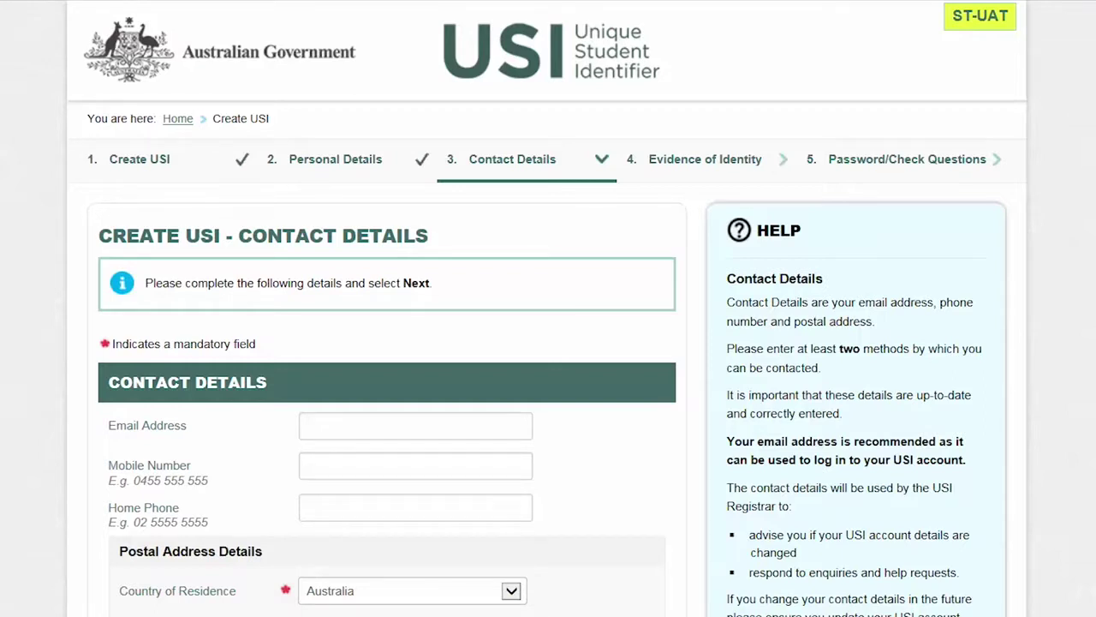
left_click(327, 429)
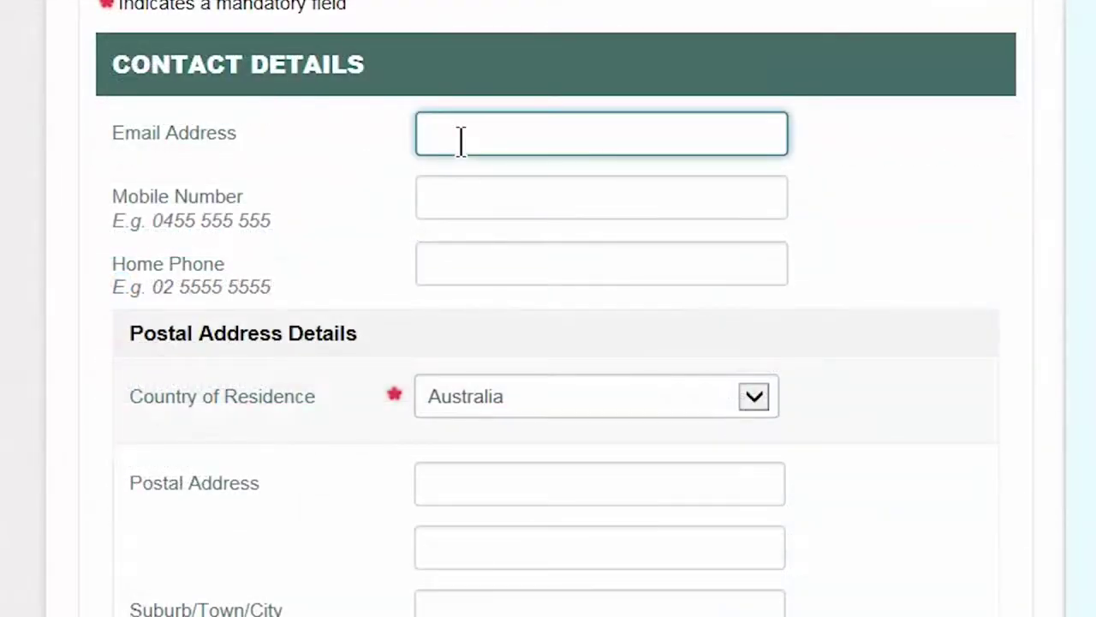
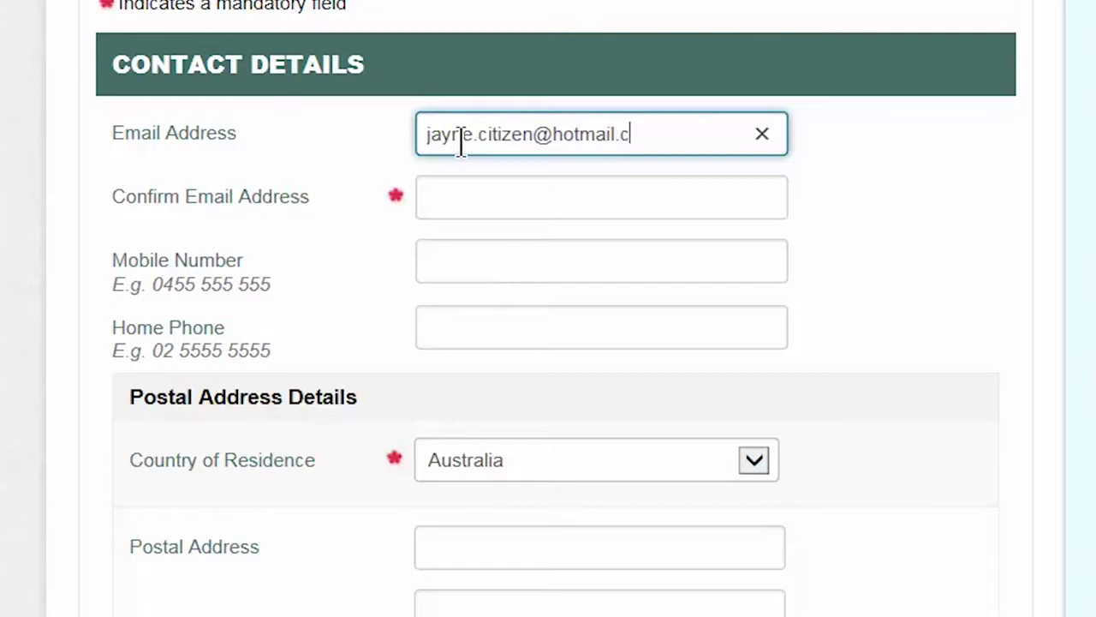
Step: Enter the email address and mobile number, each with its matching confirmation
key("Tab")
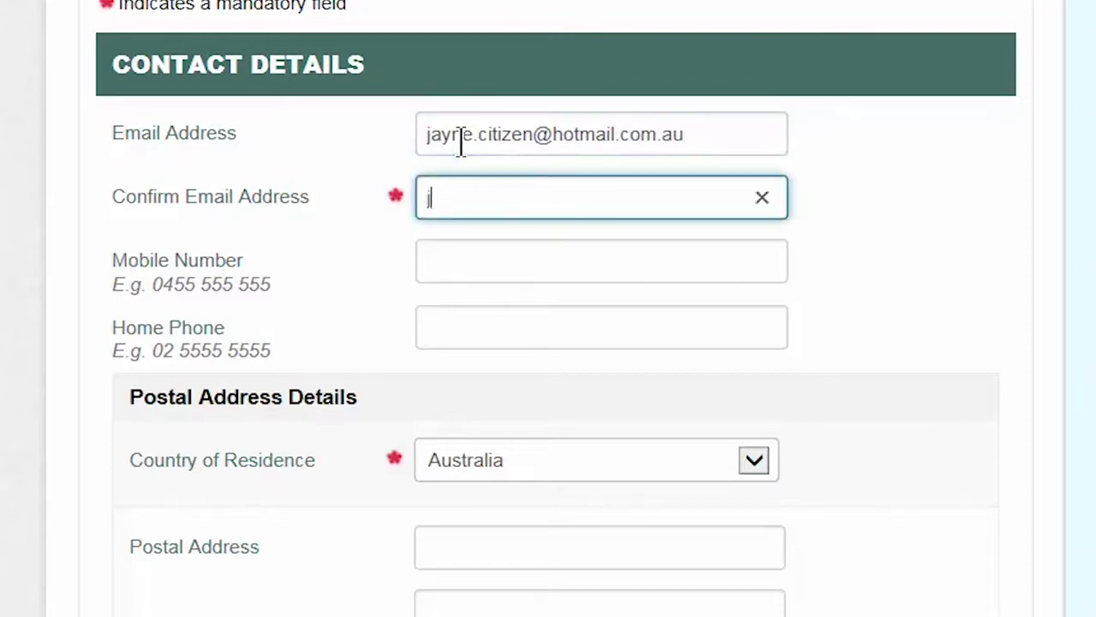
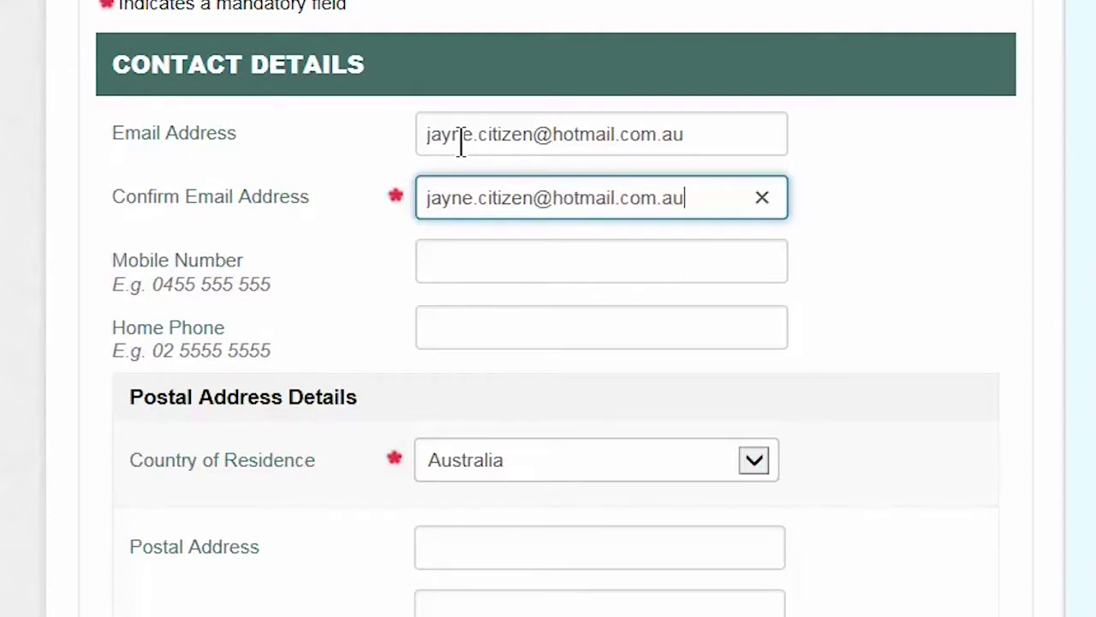
key("Tab")
type("0409")
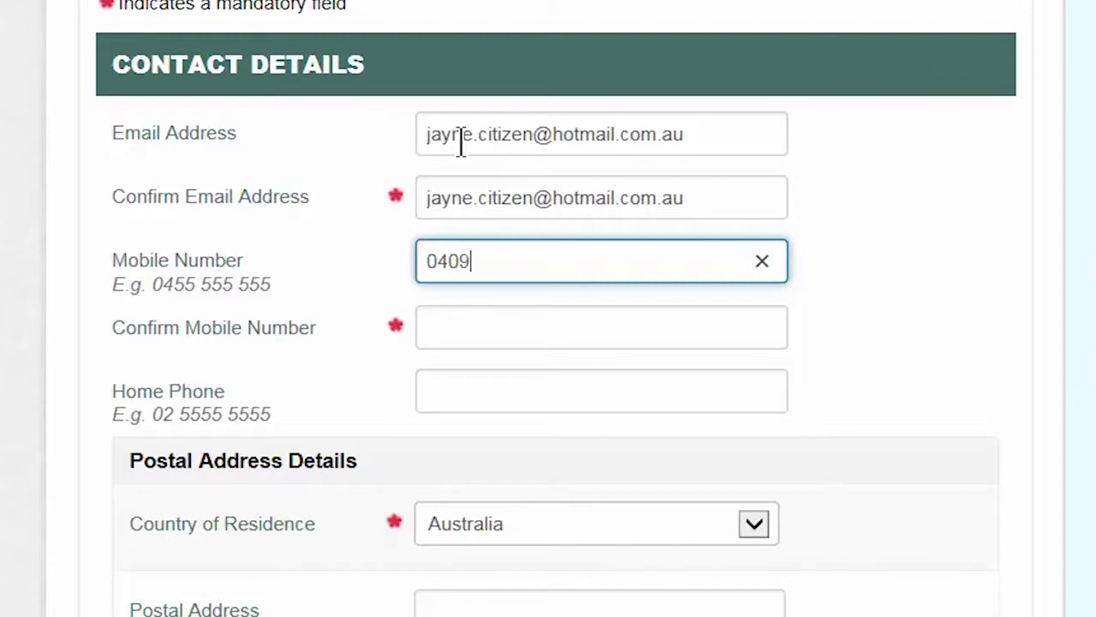
type("000000")
key("Tab")
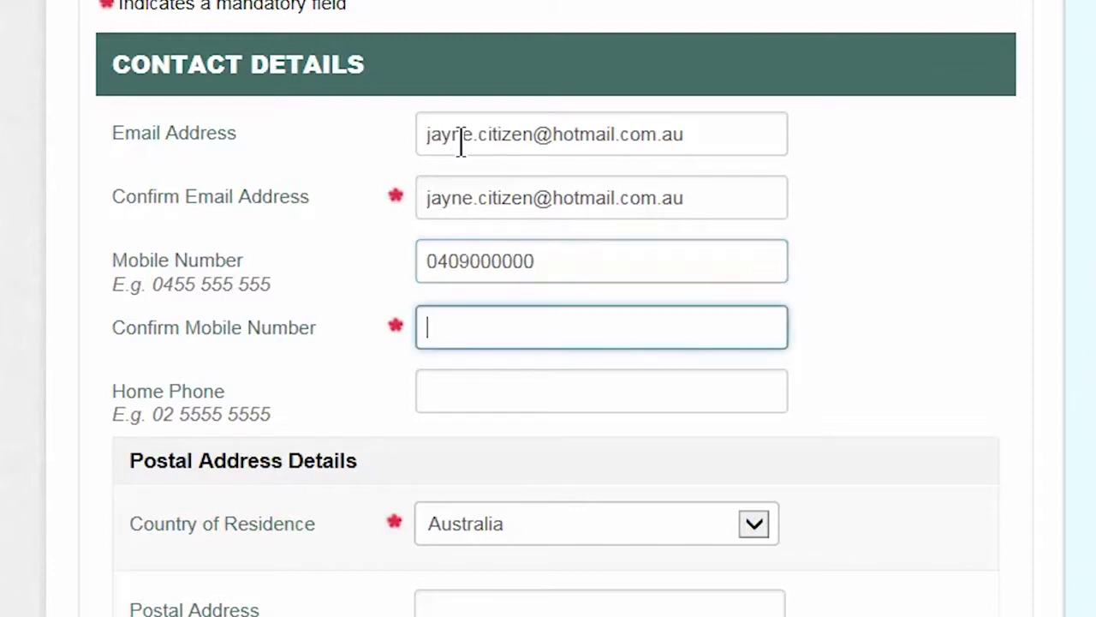
type("0409")
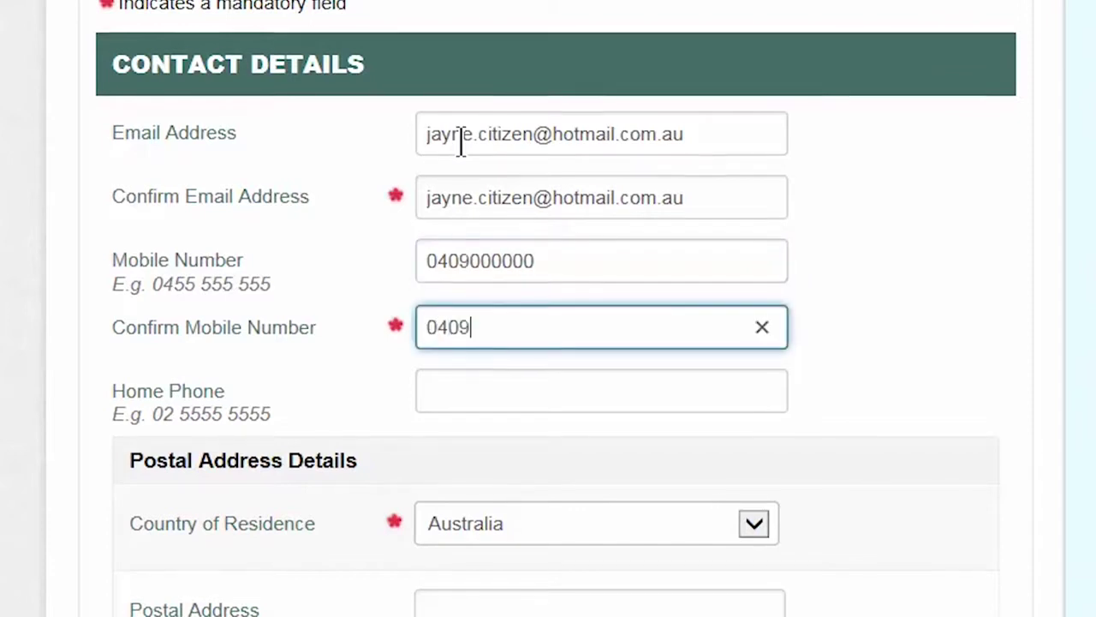
type("000000")
Step: Enter the postal street address and suburb, picking the ACT suggestion for state and postcode
key("Tab")
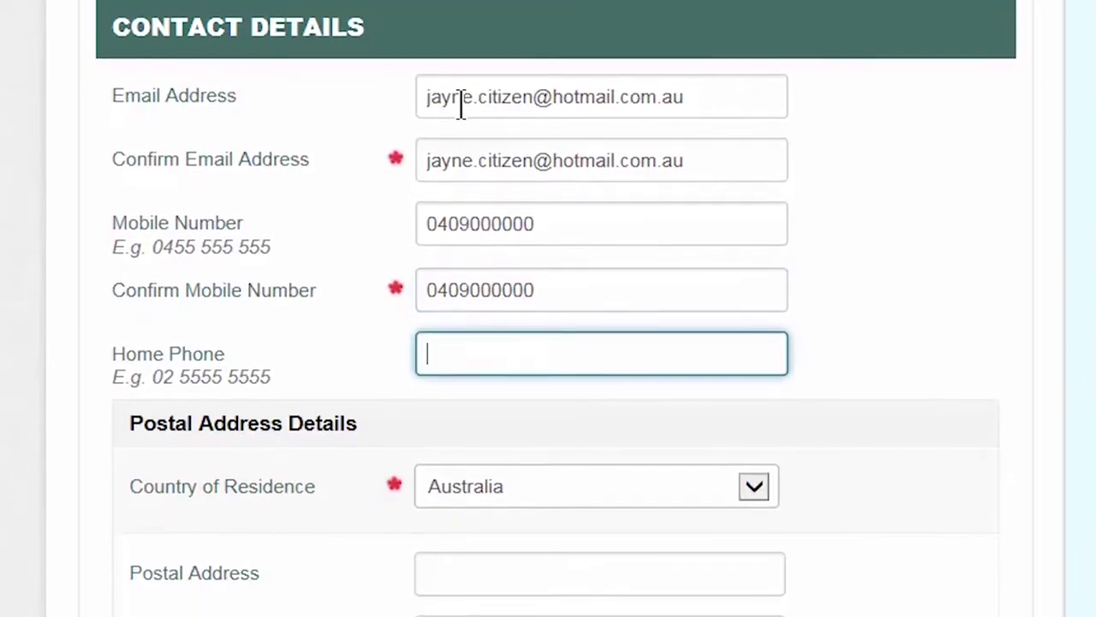
key("Tab")
key("Tab")
type("1")
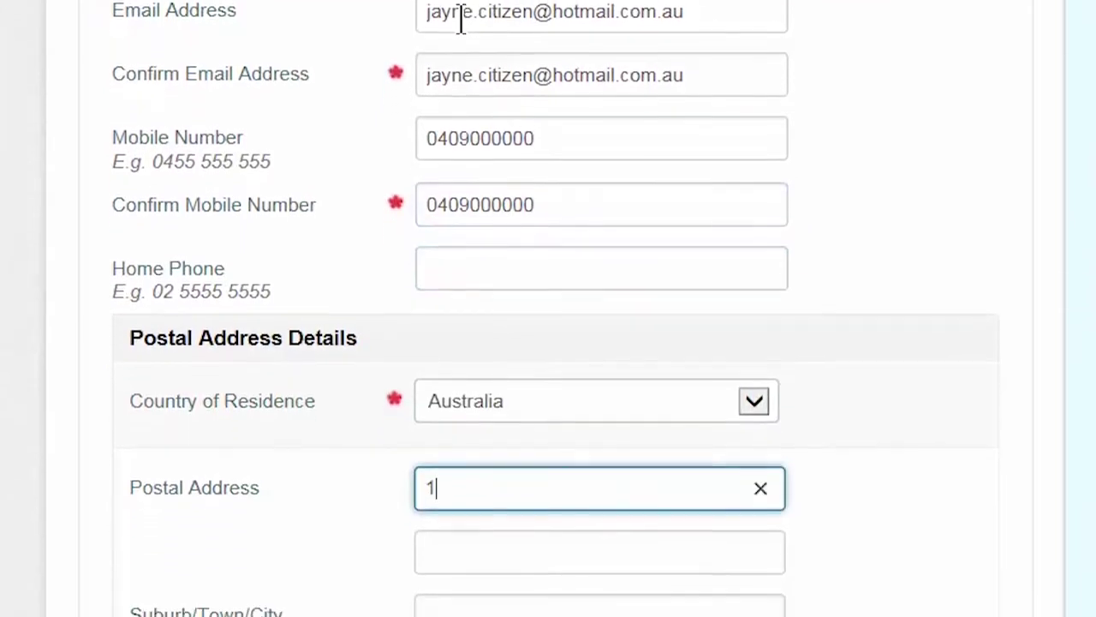
type(" Mai")
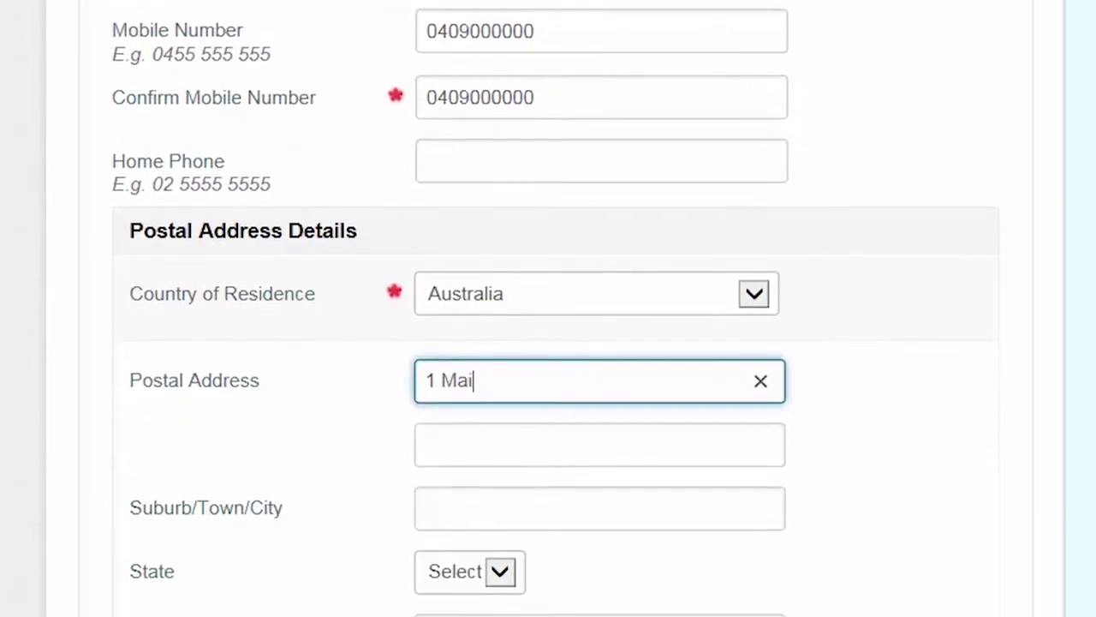
type("nS")
key("BackSpace")
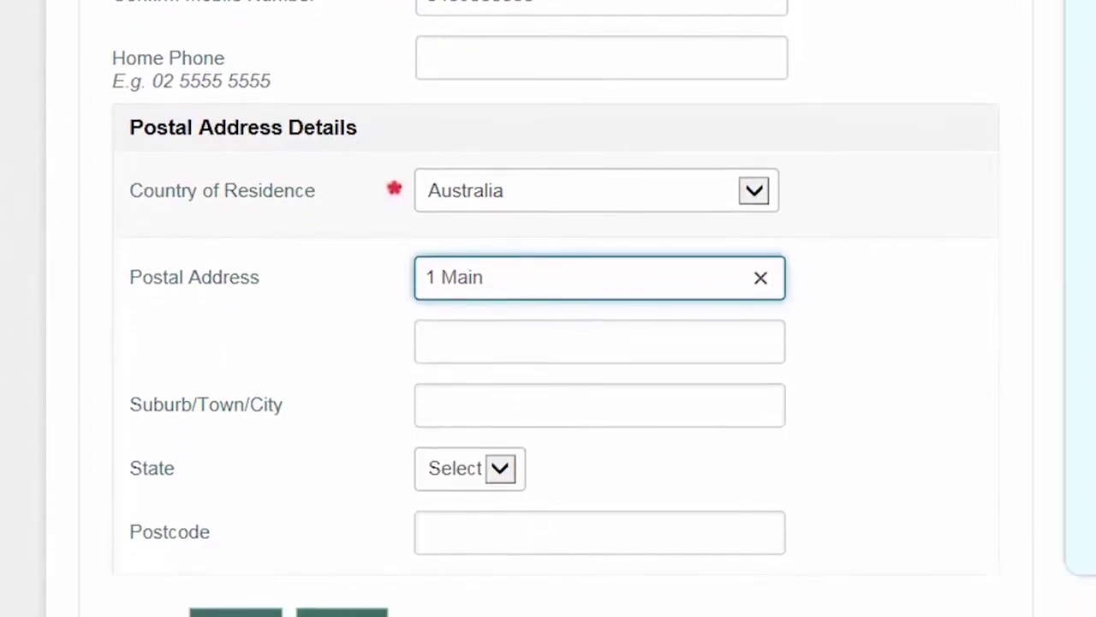
type("Street")
key("Tab")
key("Tab")
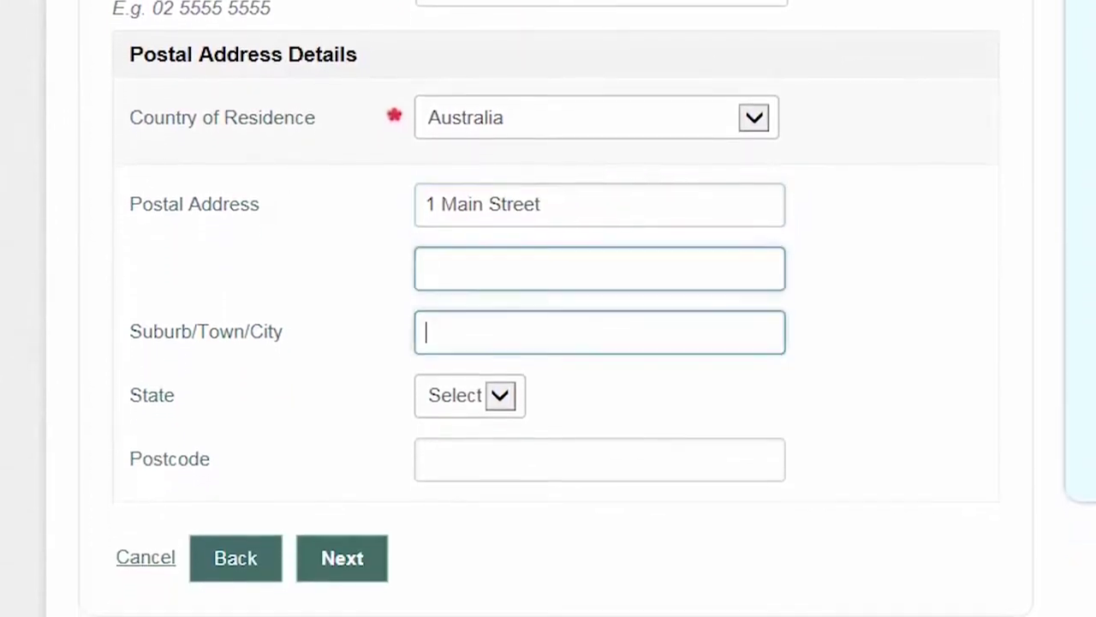
type("CHIFLEY")
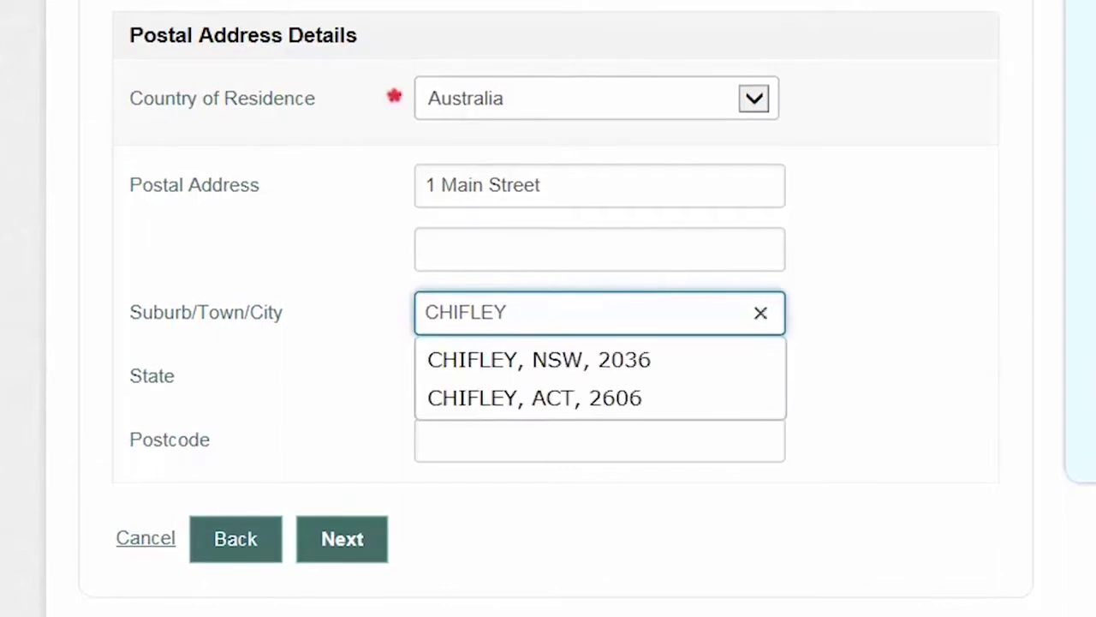
left_click(539, 396)
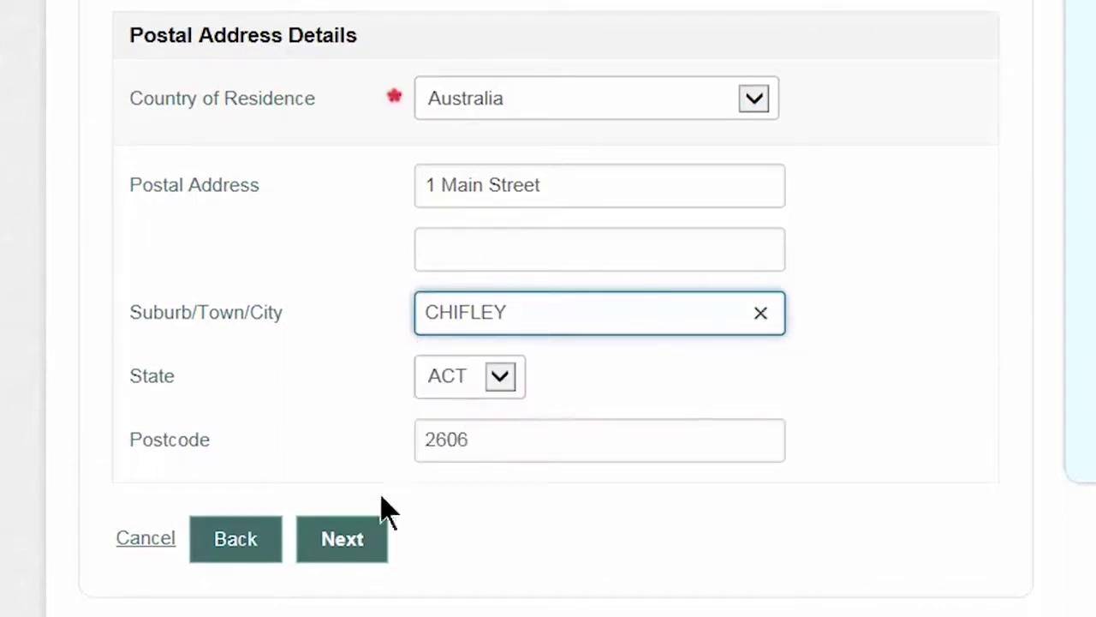
left_click(343, 539)
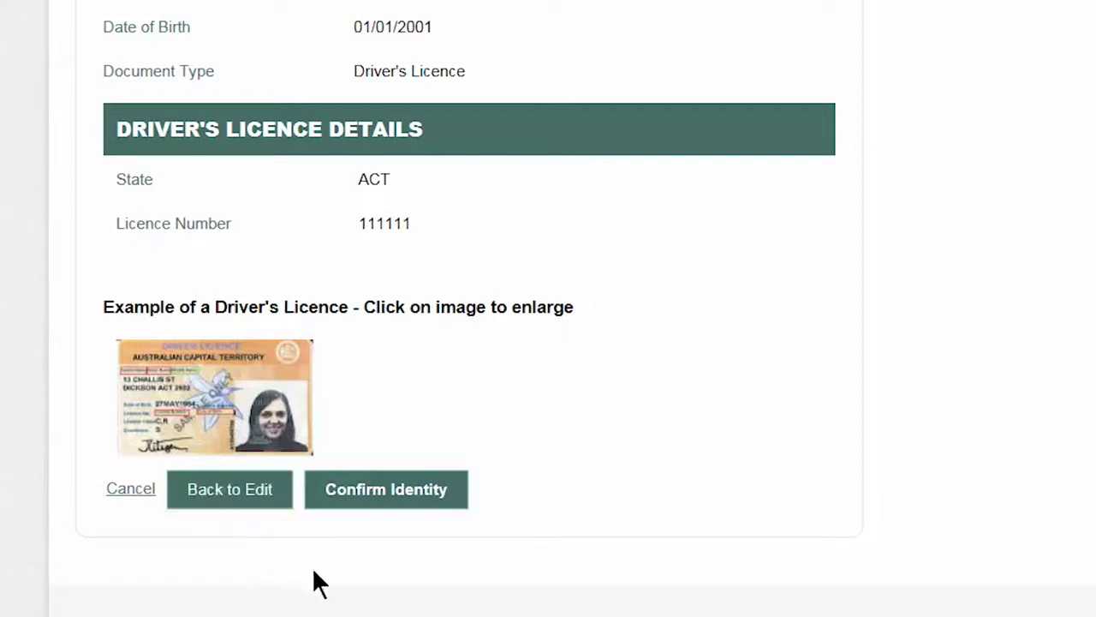
Step: Confirm the ACT driver's licence identity details on the review page
left_click(402, 505)
scroll(548, 308, "down", 1)
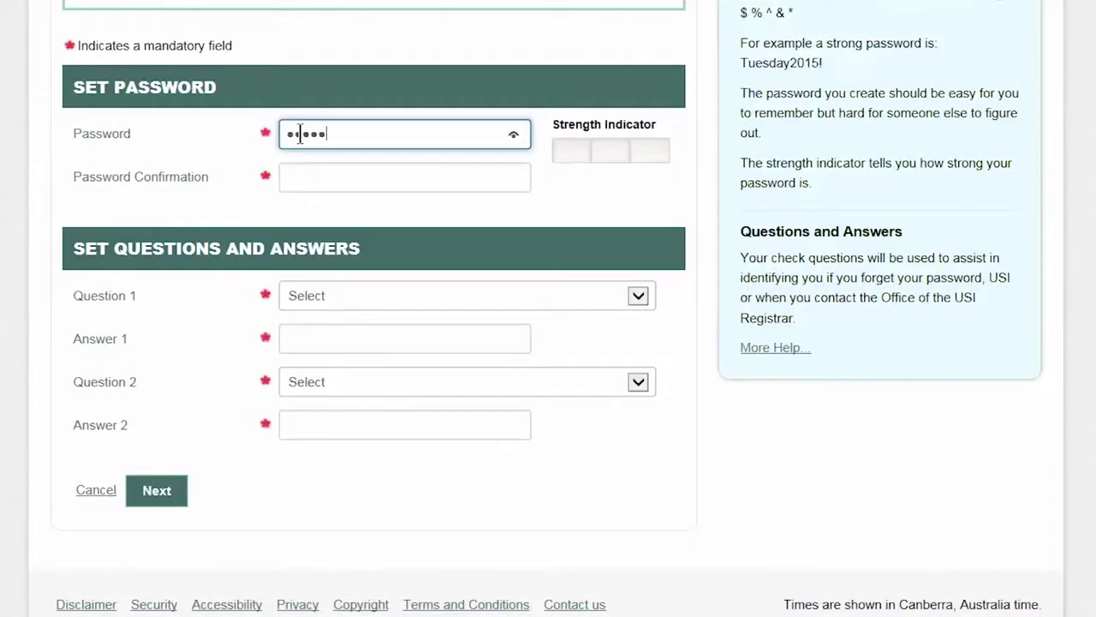
Step: Set the account password and enter its matching confirmation
type("****")
key("Tab")
type("*********")
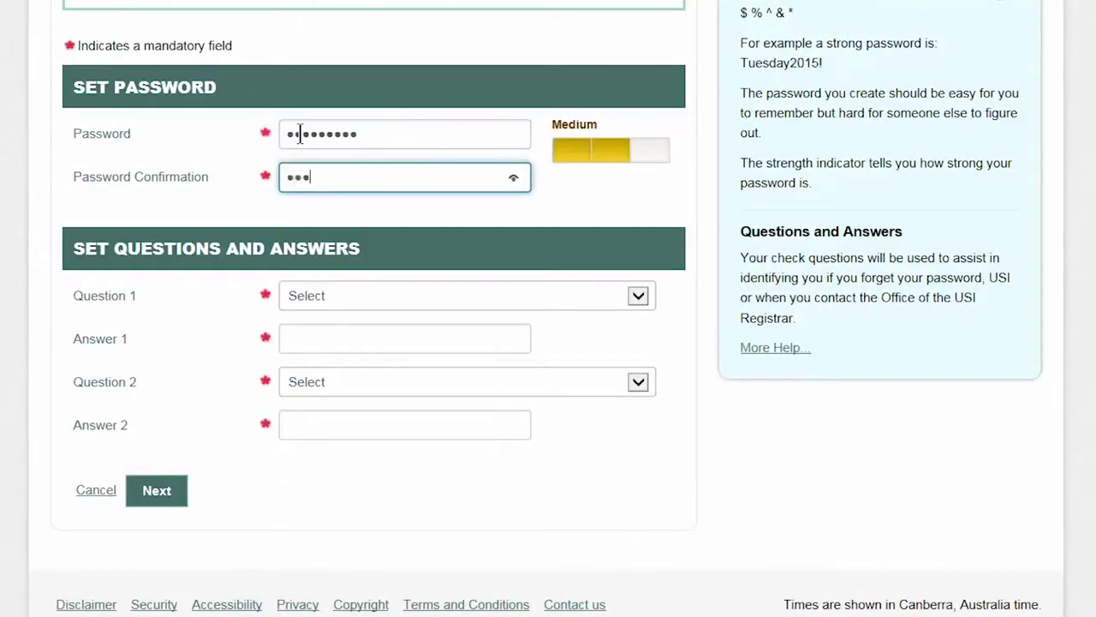
key("Tab")
Step: Choose the childhood nickname and best friend check questions and type each answer
key("Down")
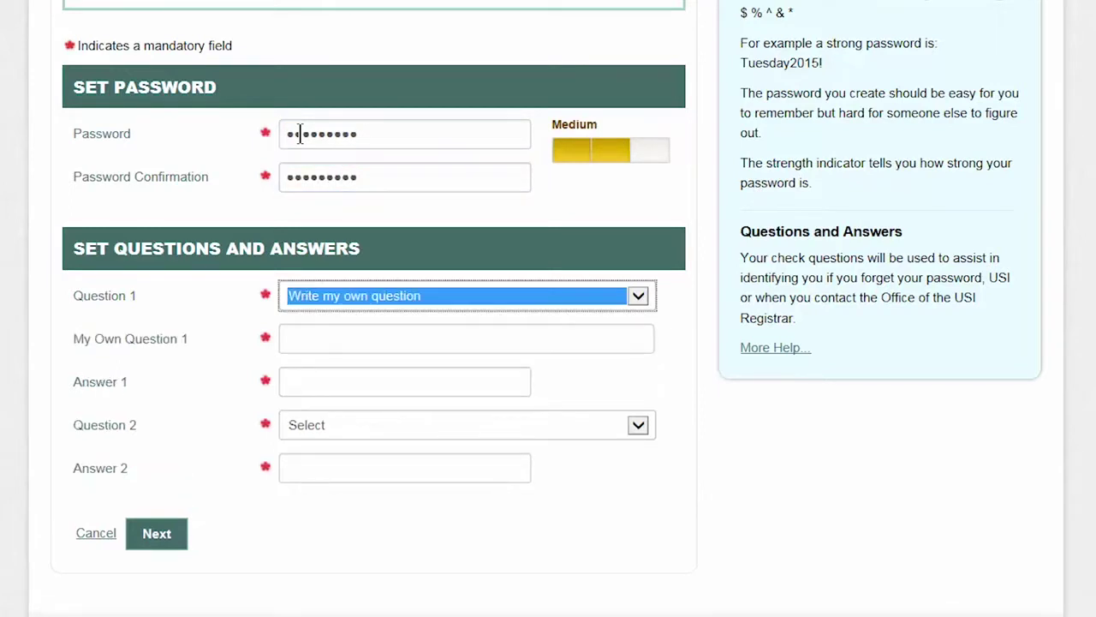
key("Down")
key("Tab")
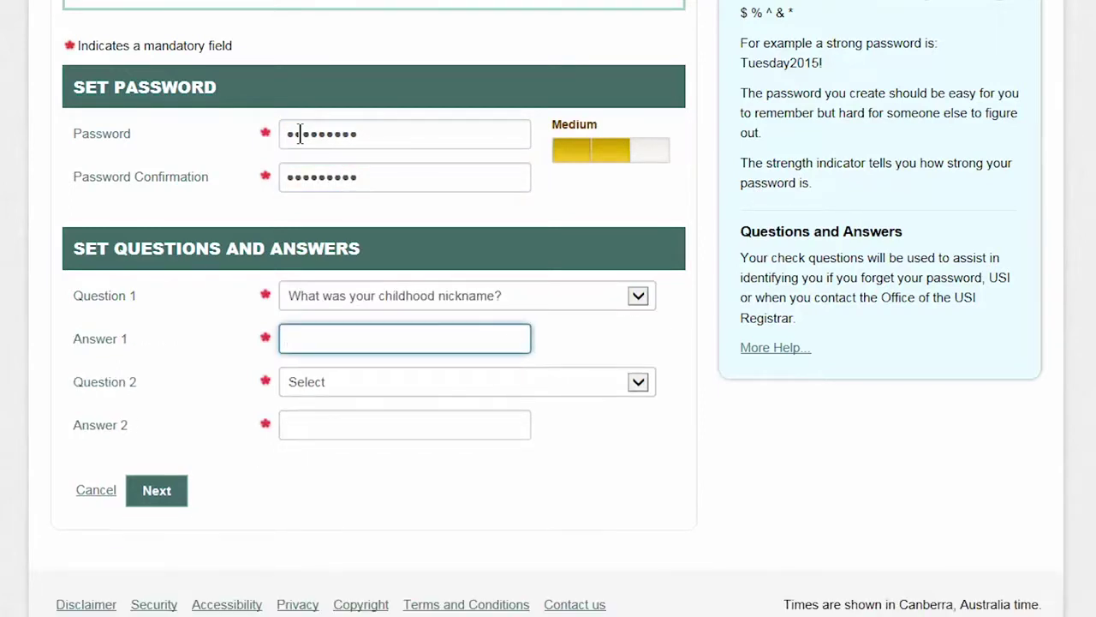
type("Jayney")
key("Tab")
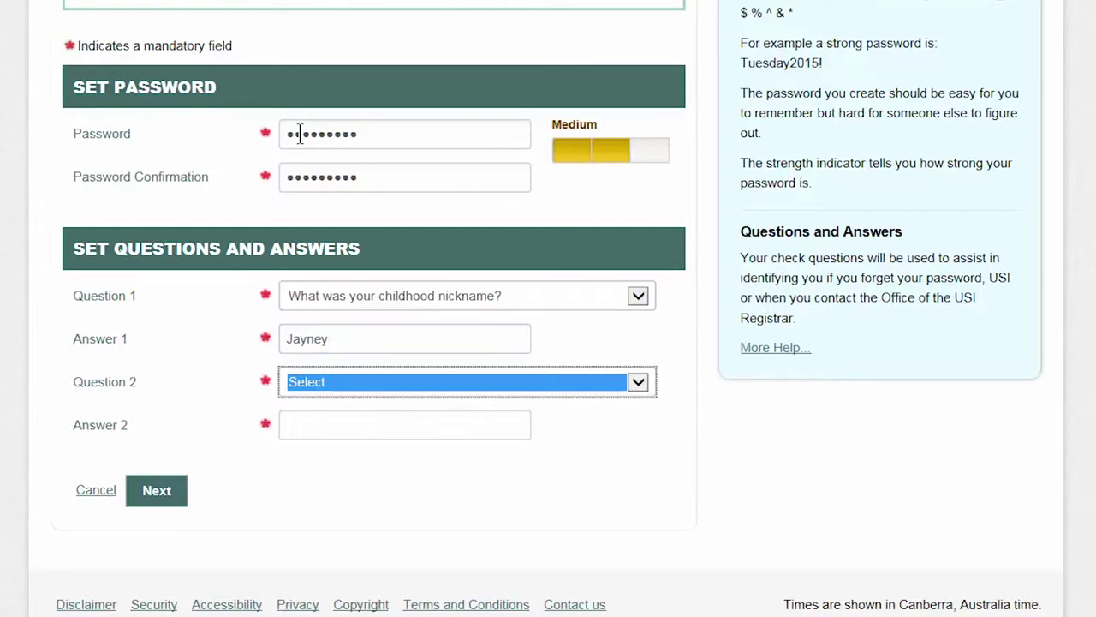
key("Down")
key("Tab")
type("Cl")
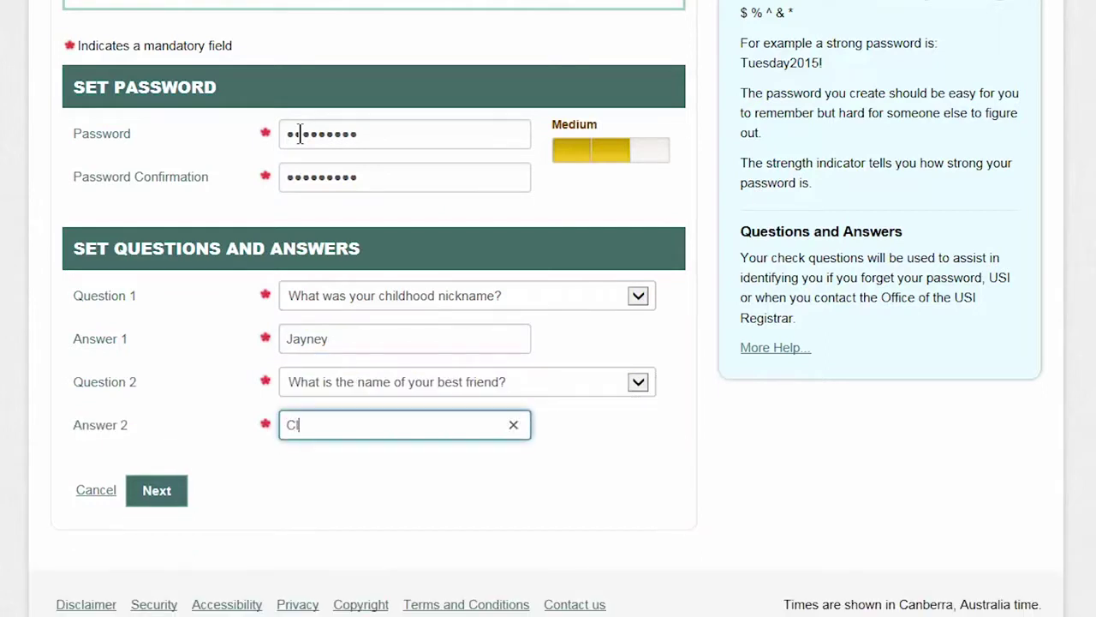
type("air")
Step: Submit the password and check questions to create the USI account
left_click(172, 504)
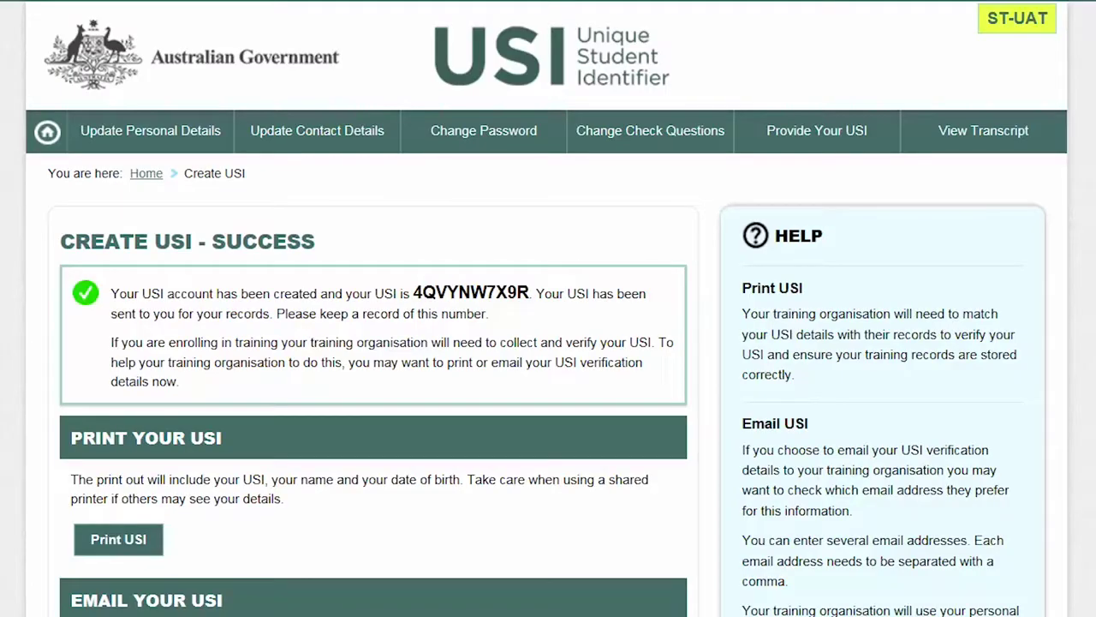